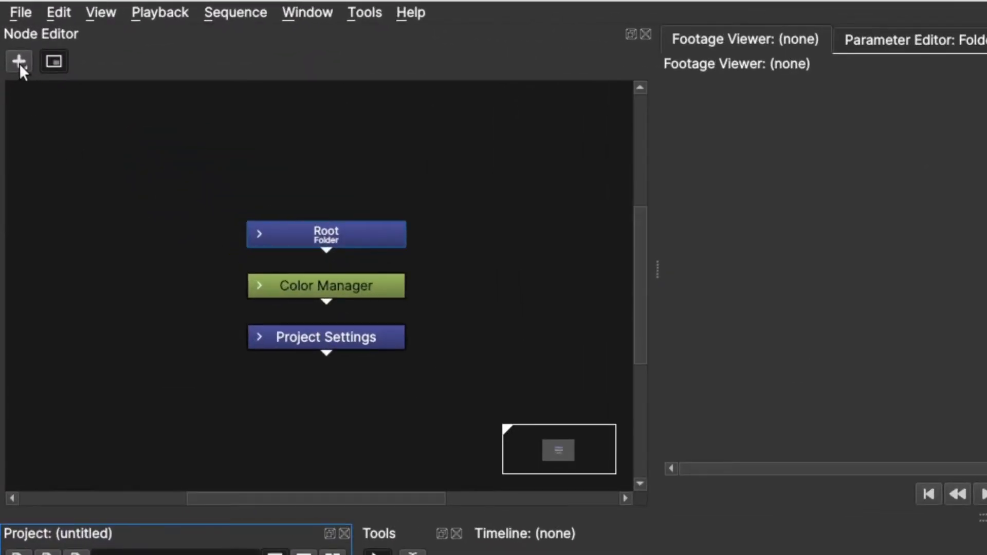
left_click(20, 63)
mouse_move(79, 154)
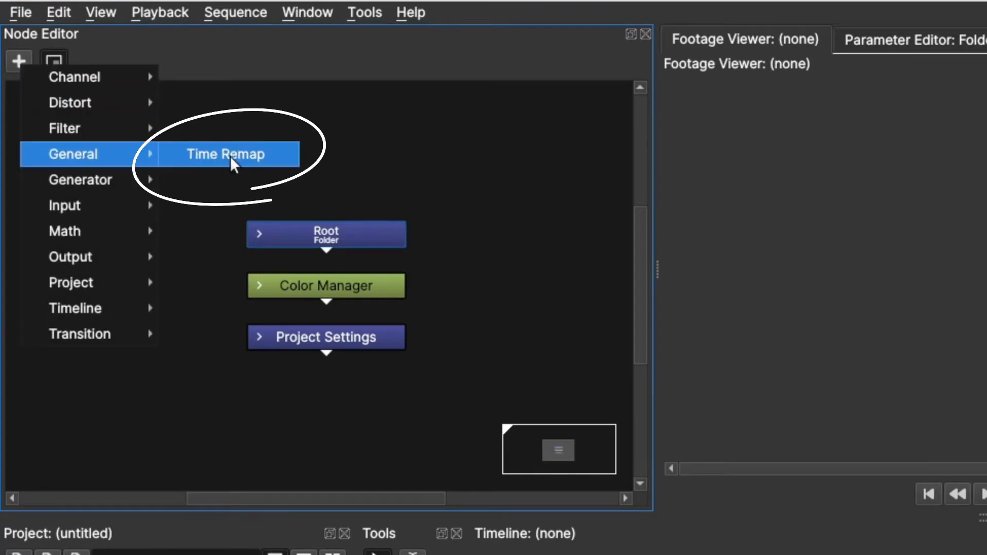
left_click(458, 152)
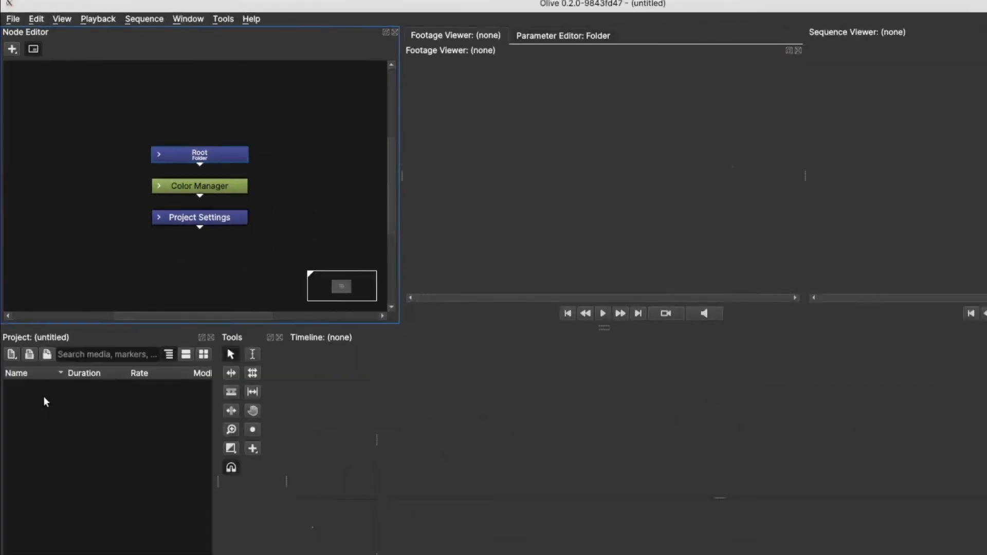
Create a new sequence named Sequence 1 with the 1920 by 1080, 29.97 FPS settings.
right_click(36, 332)
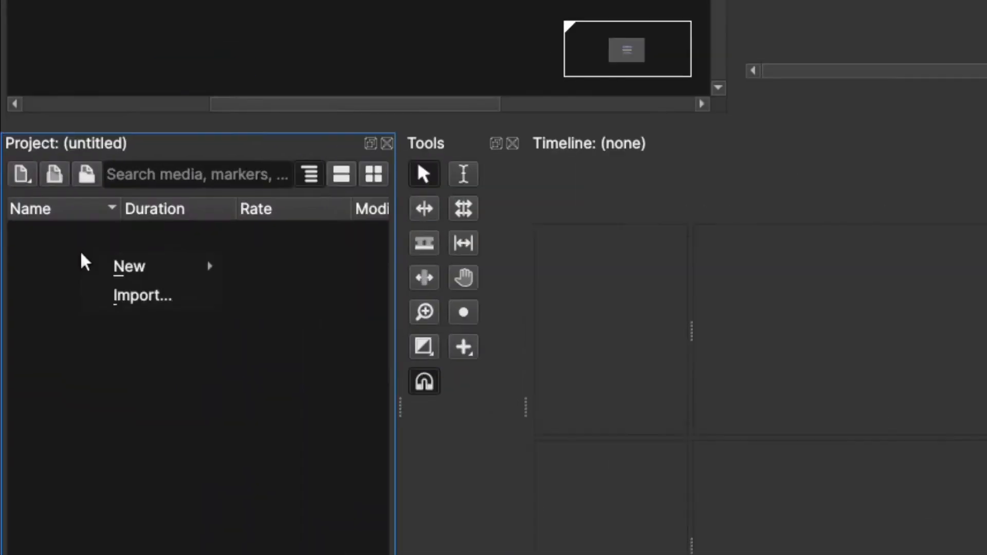
mouse_move(49, 337)
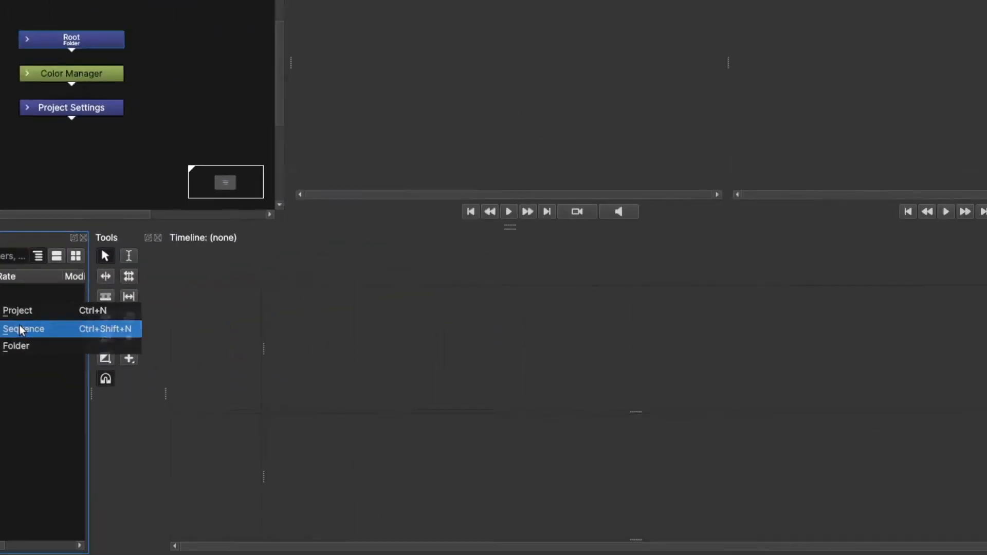
left_click(22, 330)
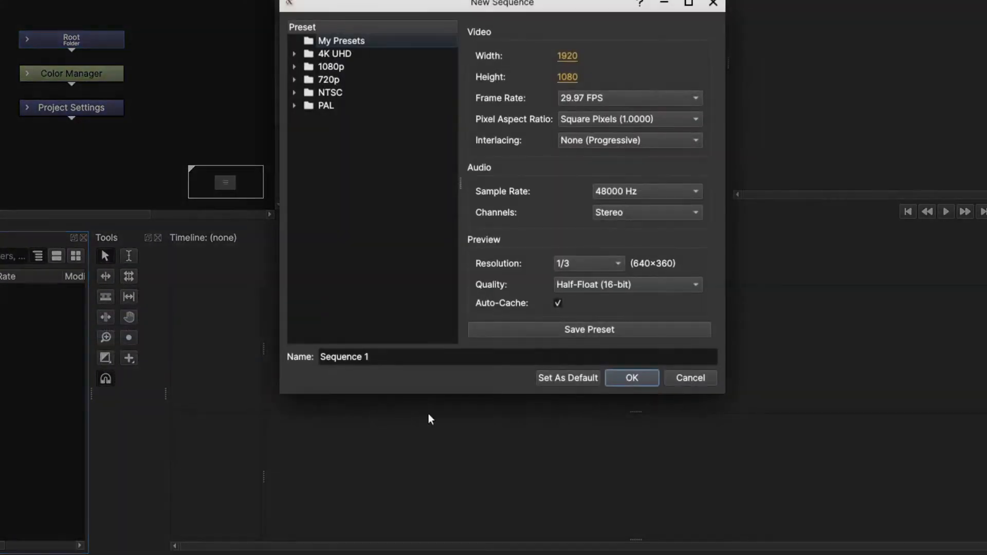
left_click(645, 378)
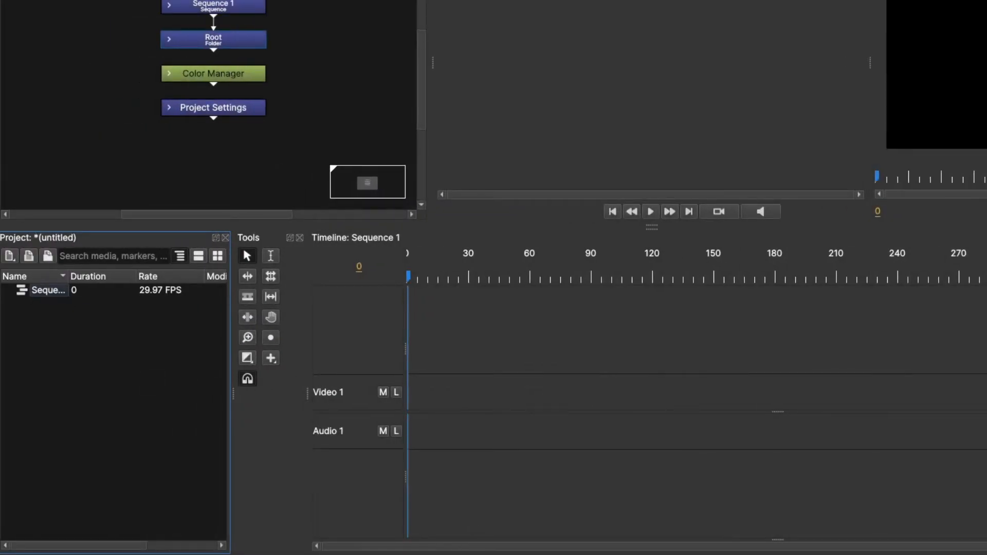
Import the video production ID_4215784.mp4 from the Downloads folder into the project.
key("alt+Tab")
left_click(532, 65)
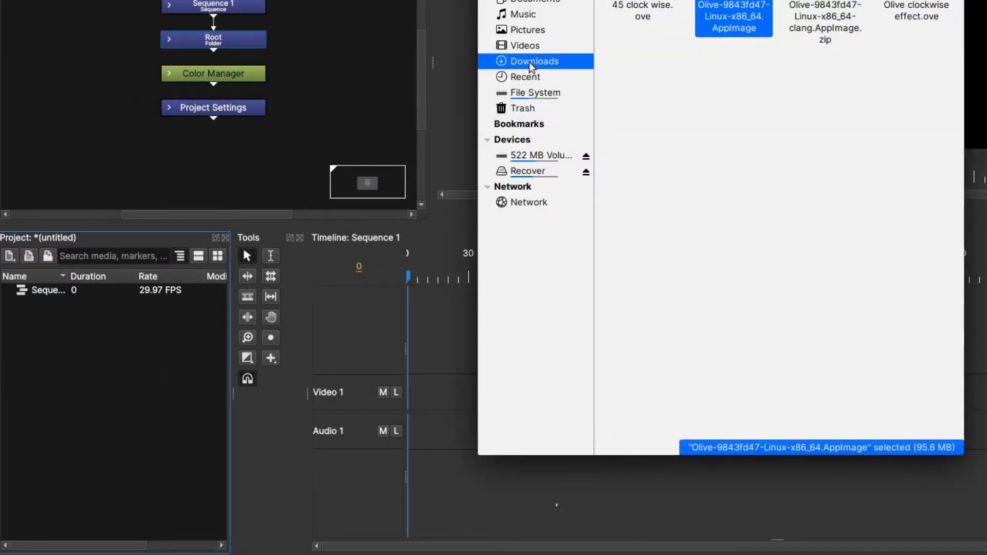
left_click(833, 162)
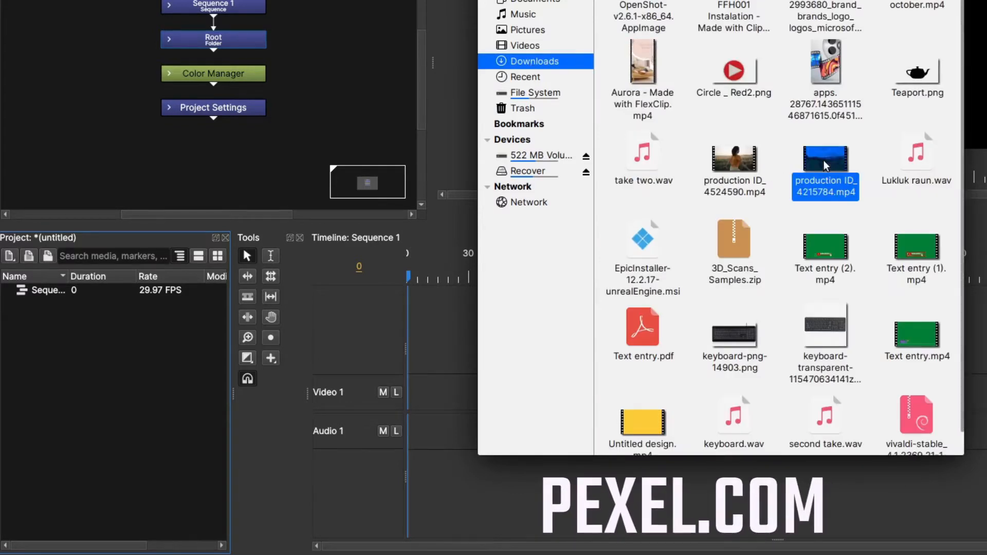
left_click_drag(832, 163, 75, 360)
left_click(47, 306)
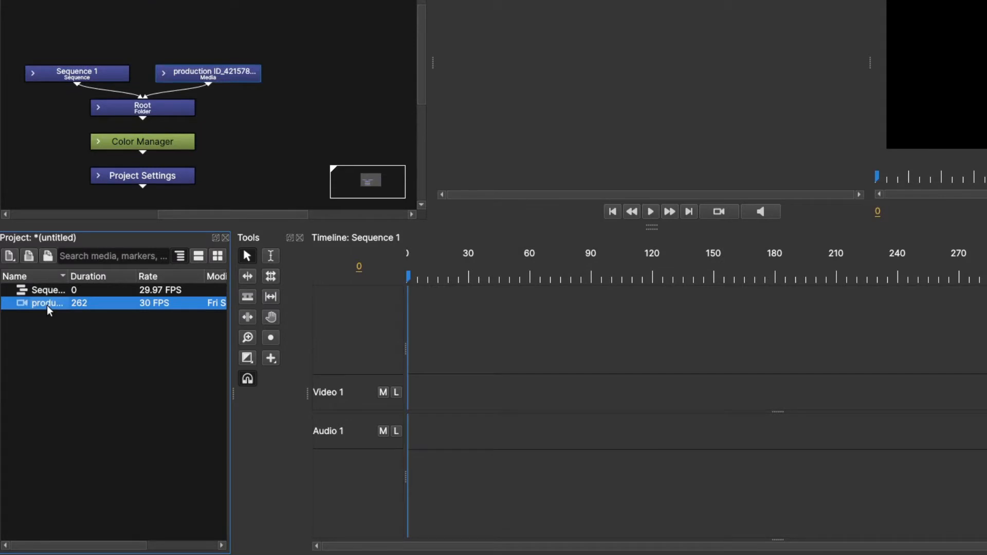
left_click(110, 379)
Place the imported video at the start of the Video 1 and Audio 1 tracks and trim its end to about frame 223.
left_click(29, 309)
left_click_drag(23, 310, 452, 394)
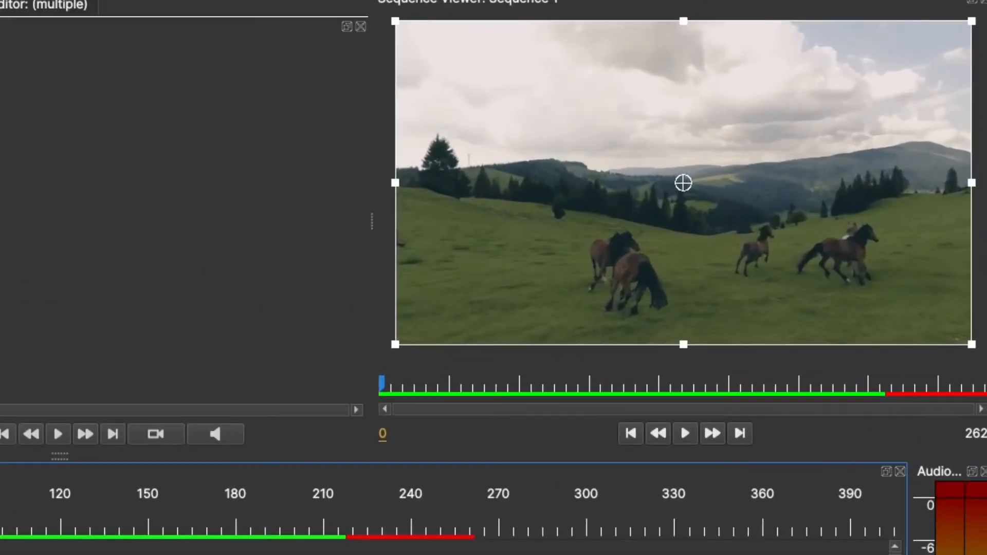
key("space")
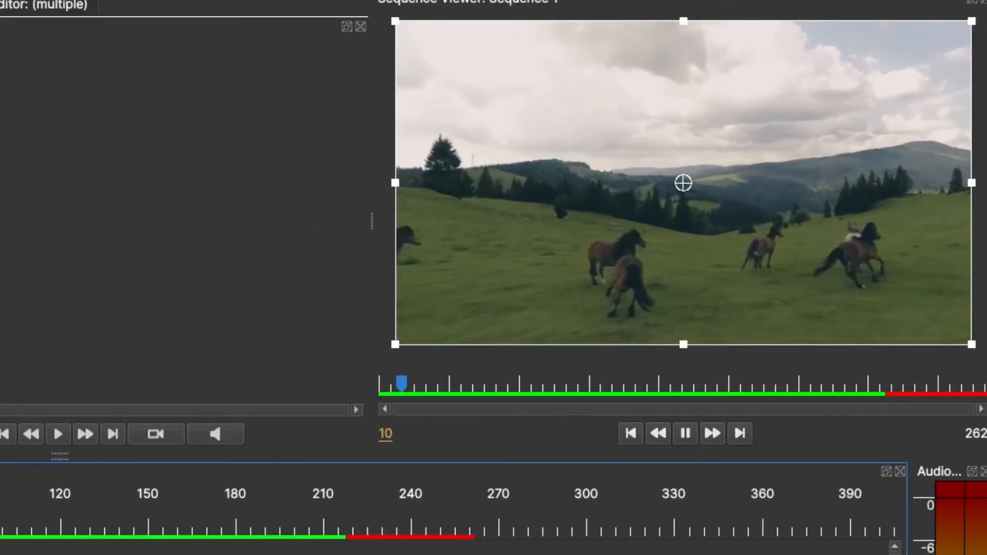
key("space")
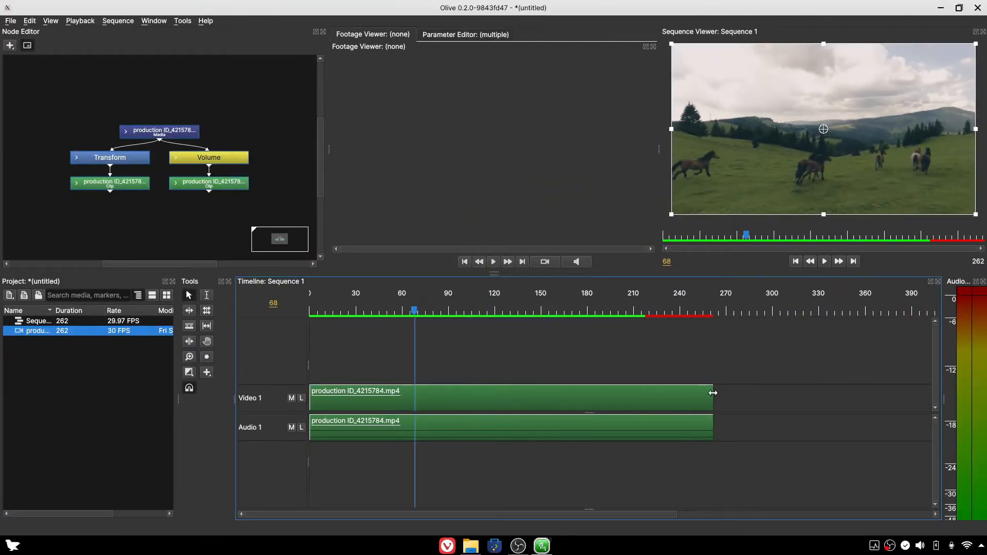
left_click_drag(712, 396, 652, 403)
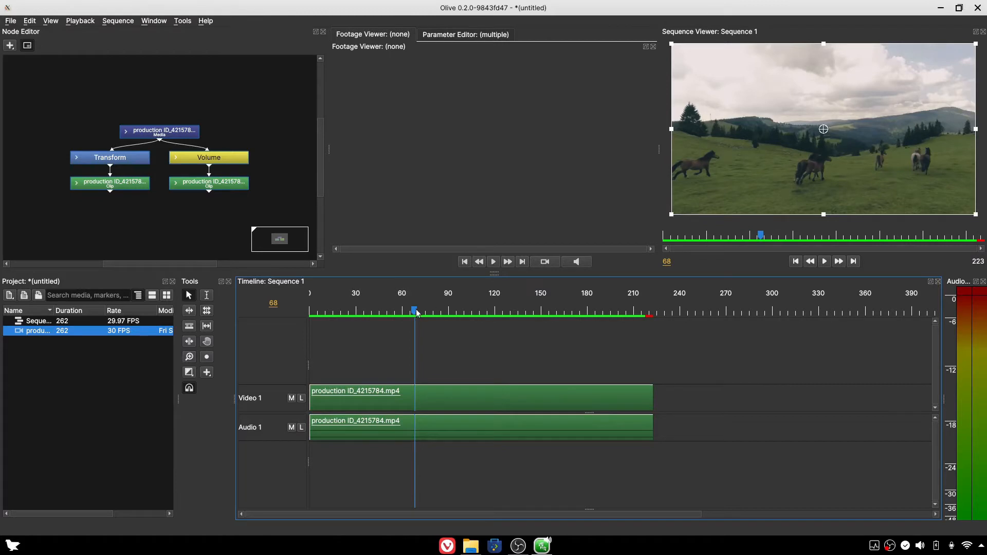
Move the media node upward, away from the Transform and Volume nodes.
left_click(237, 113)
left_click_drag(166, 134, 168, 93)
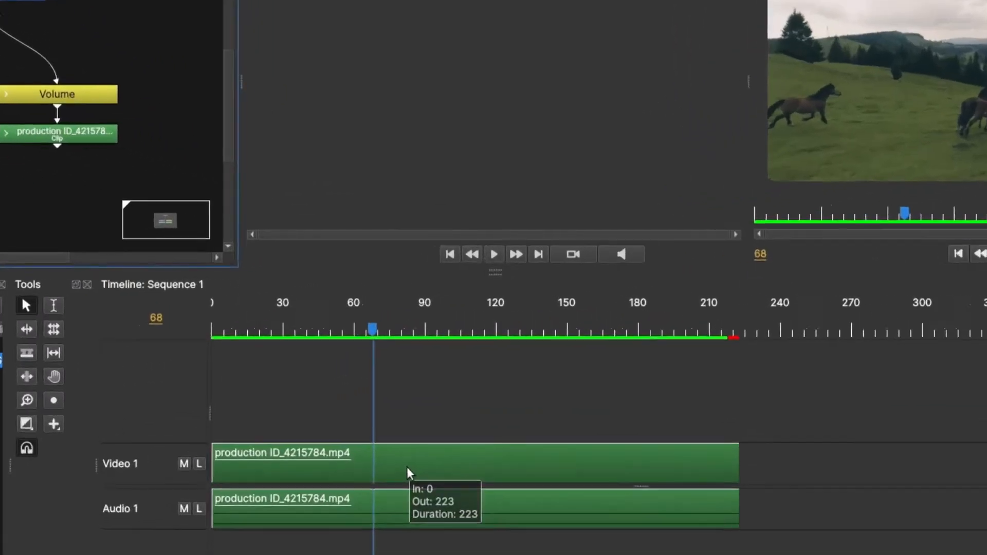
left_click(437, 399)
right_click(387, 511)
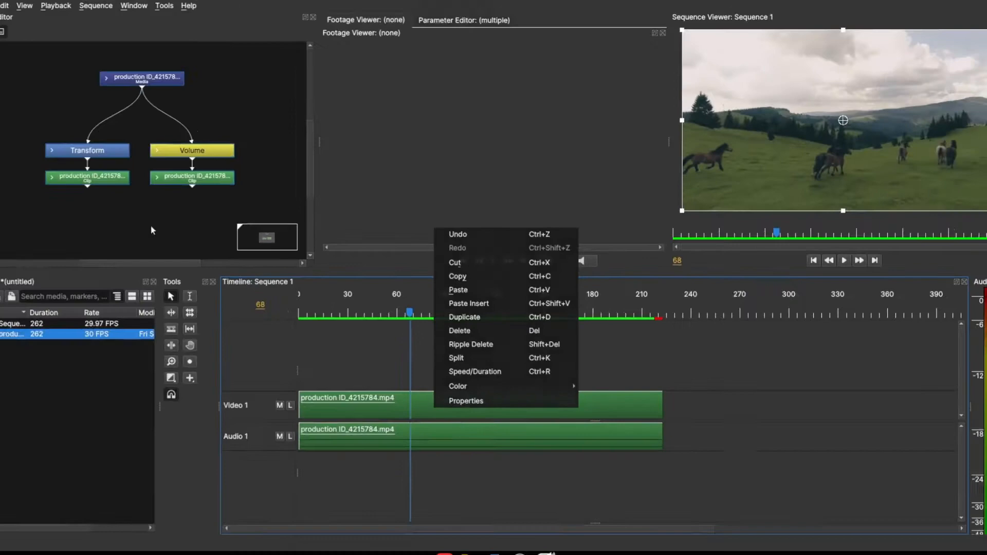
left_click(151, 226)
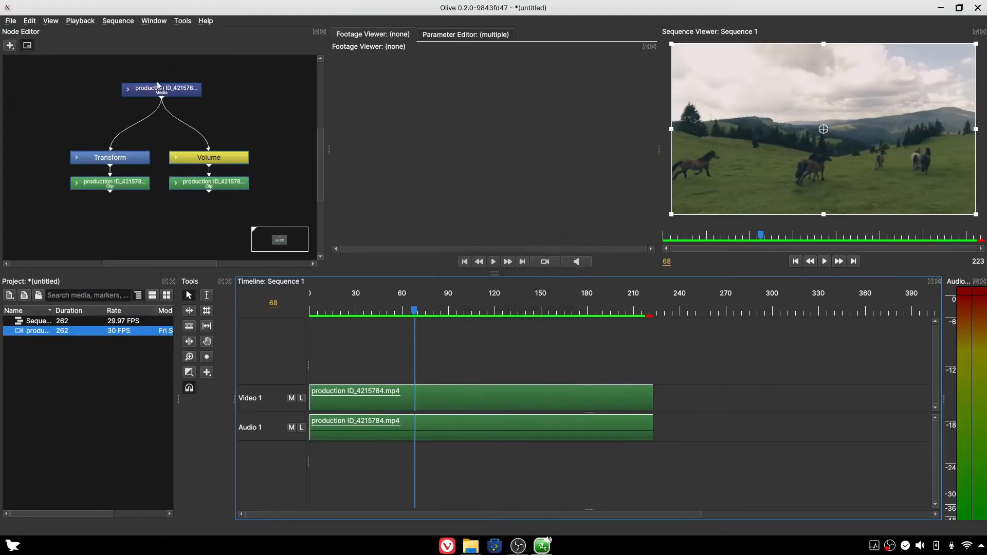
Widen the gap between the media node and the Transform and Volume nodes below it.
left_click_drag(142, 78, 146, 73)
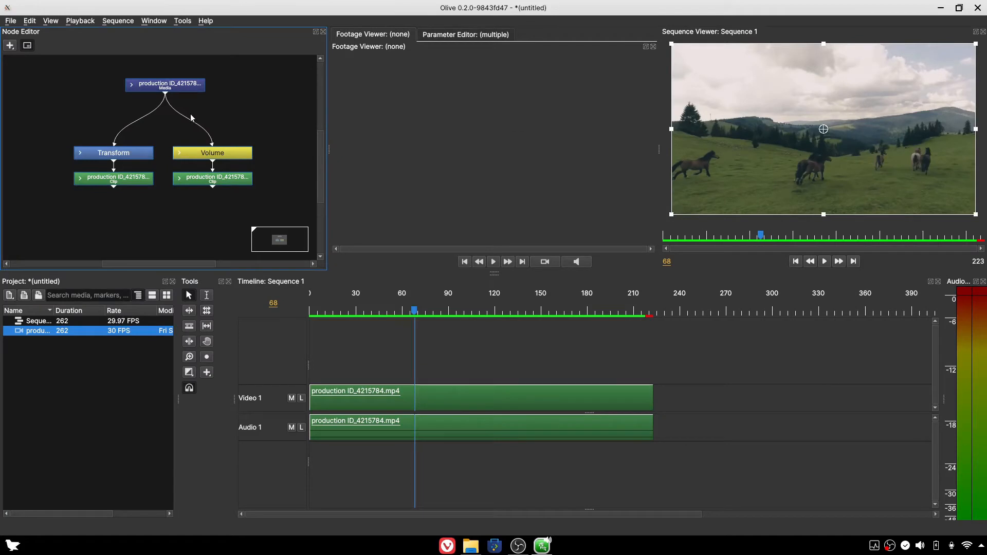
left_click(191, 118)
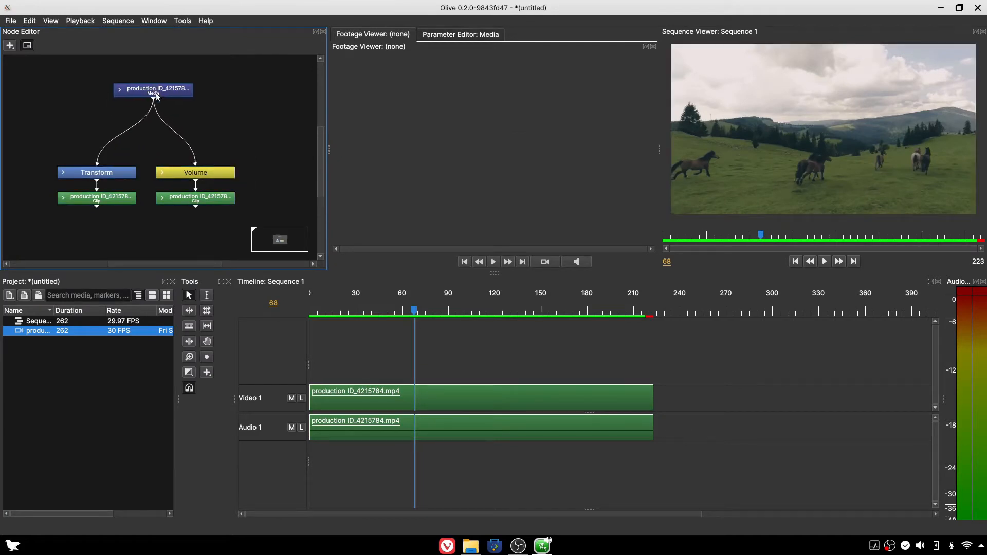
left_click(180, 94)
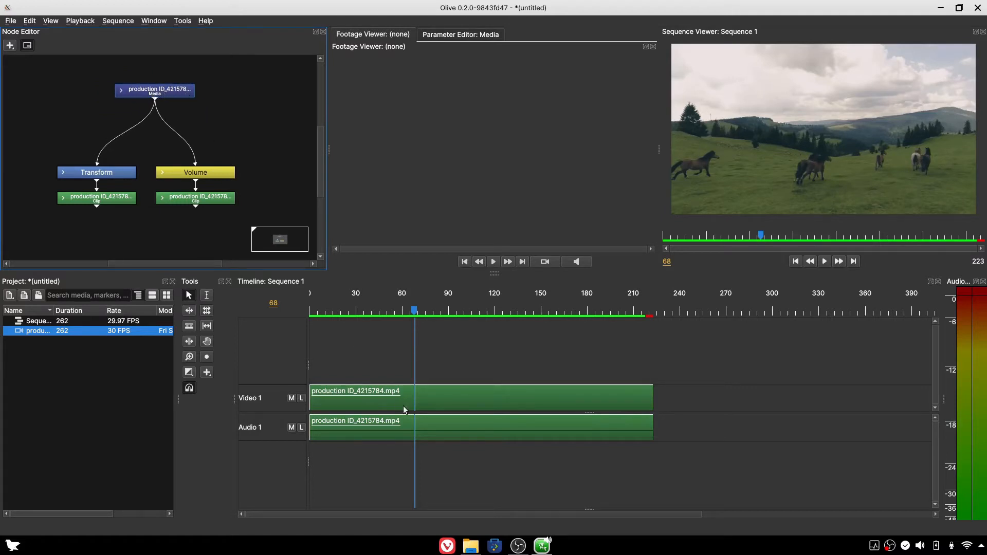
Delete the clip's media node from the node graph and undo the deletion.
left_click(431, 402)
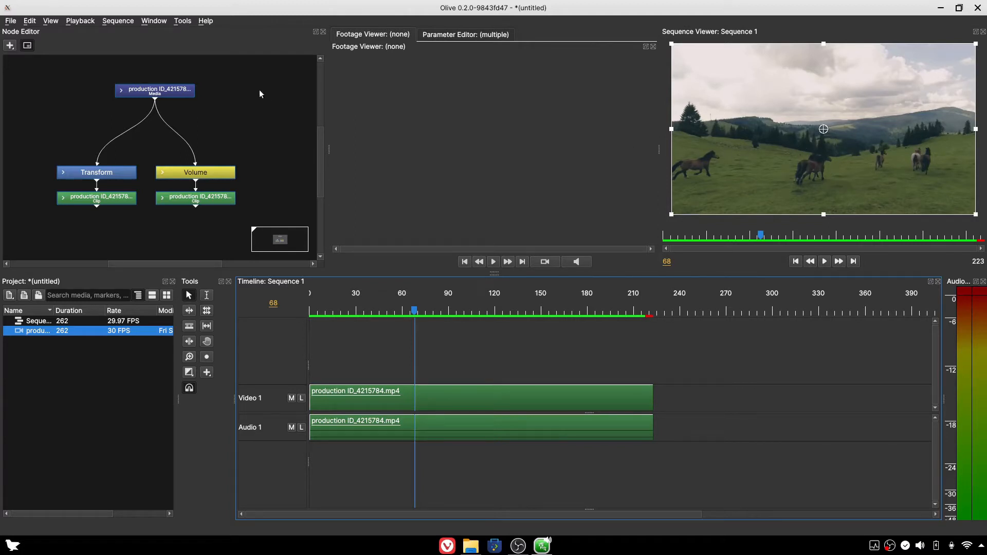
left_click(177, 92)
key("Delete")
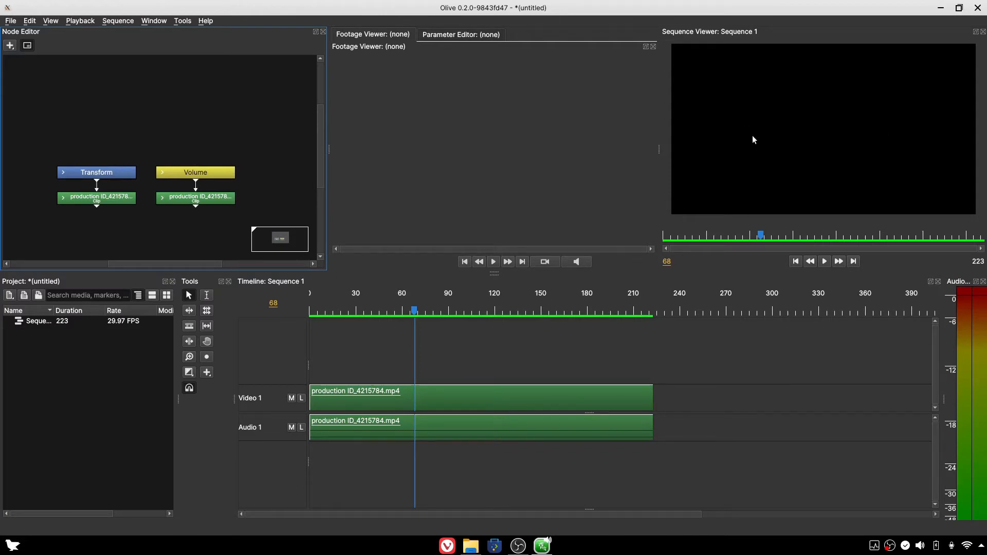
key("ctrl+z")
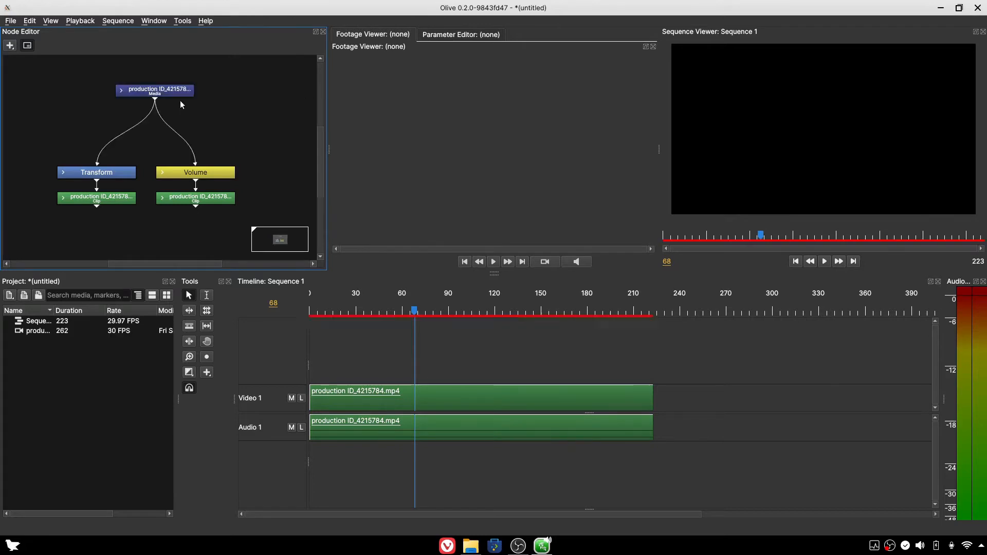
Add a Time Remap node on the connection between the media node and the Transform node.
left_click_drag(191, 92, 180, 95)
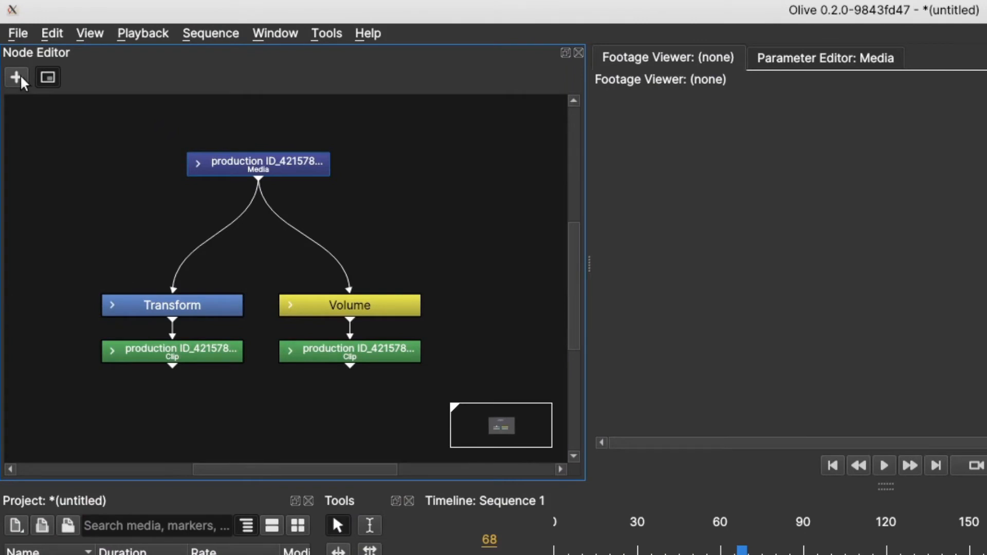
left_click(20, 75)
mouse_move(67, 159)
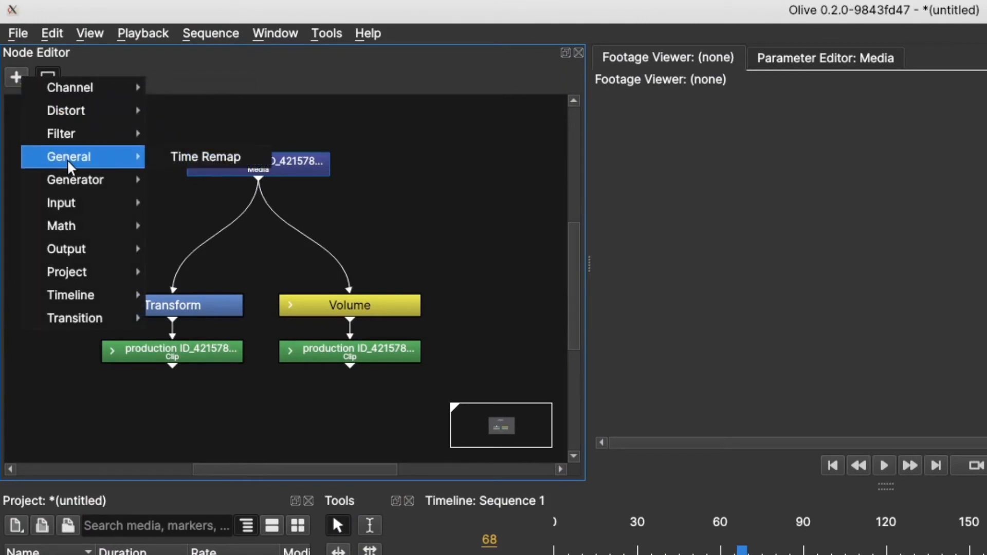
left_click(205, 157)
left_click(195, 255)
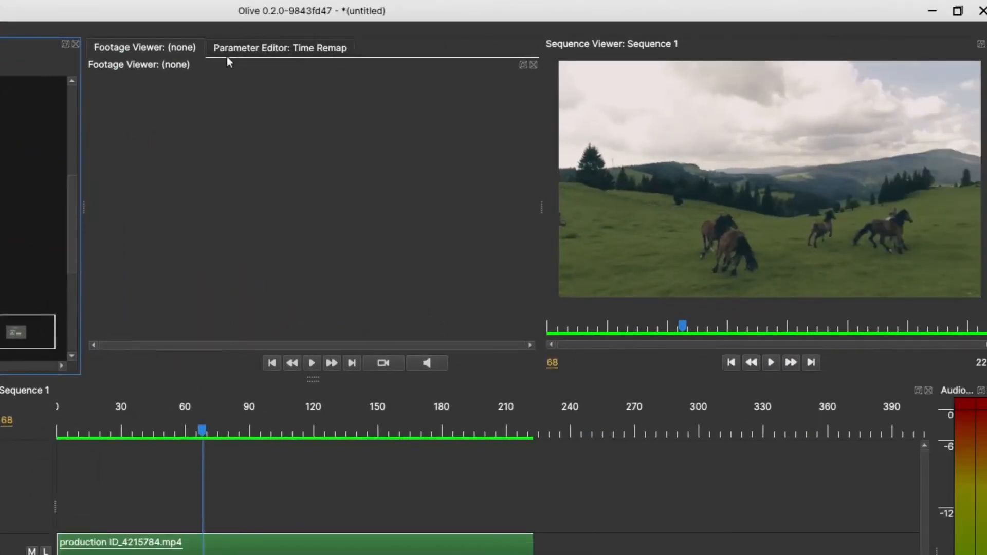
Show the Time Remap node's parameters and scrub the sequence to the clip's last frame, 222.
left_click(258, 48)
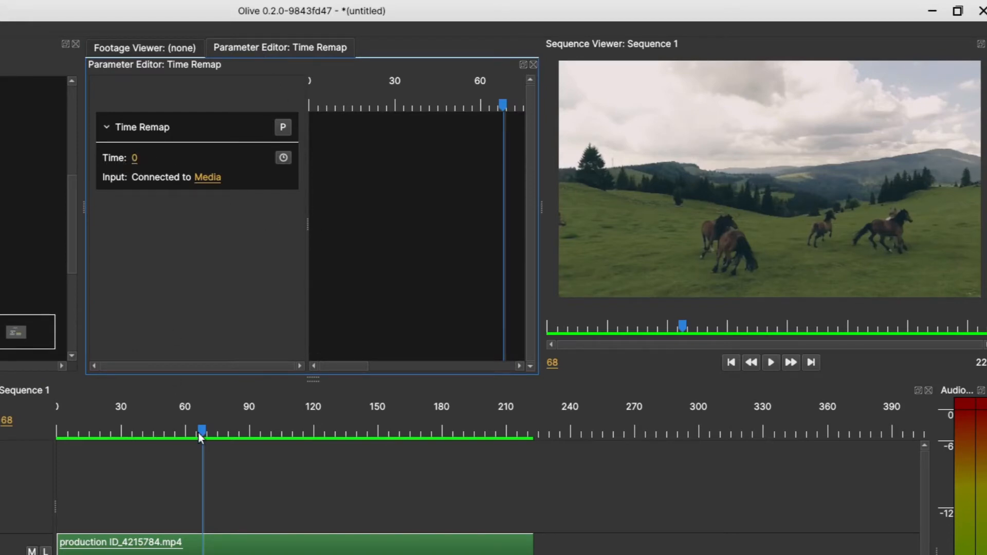
left_click_drag(196, 433, 450, 519)
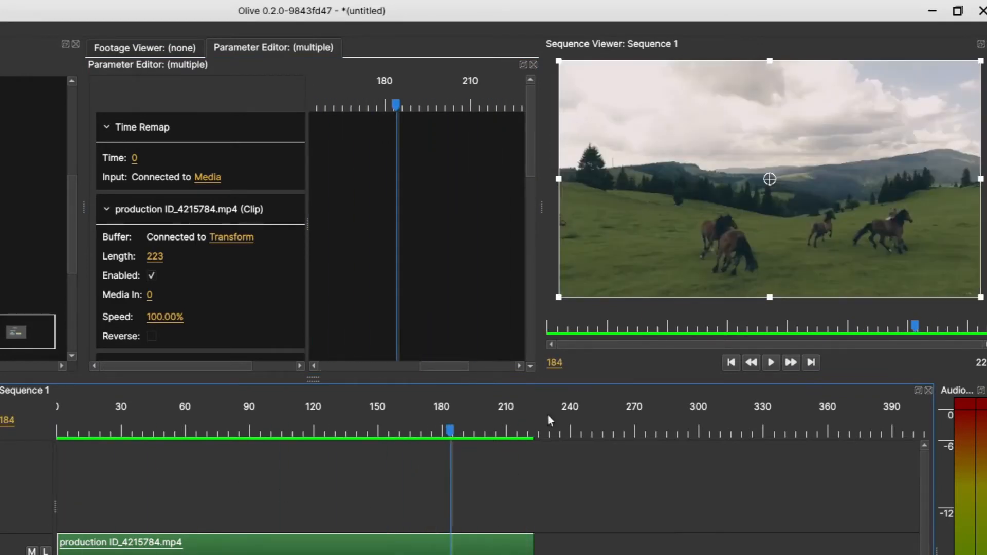
left_click_drag(472, 453, 533, 440)
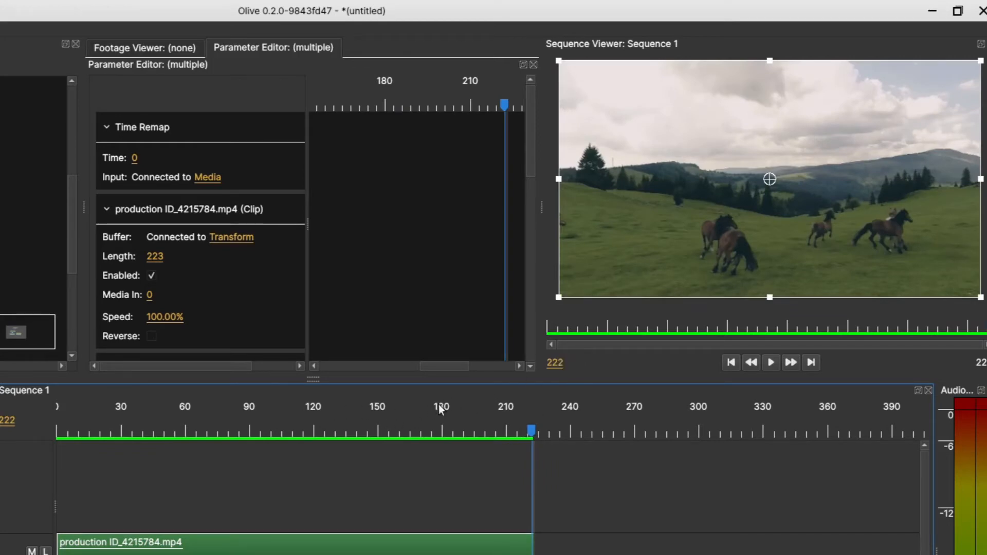
right_click(411, 412)
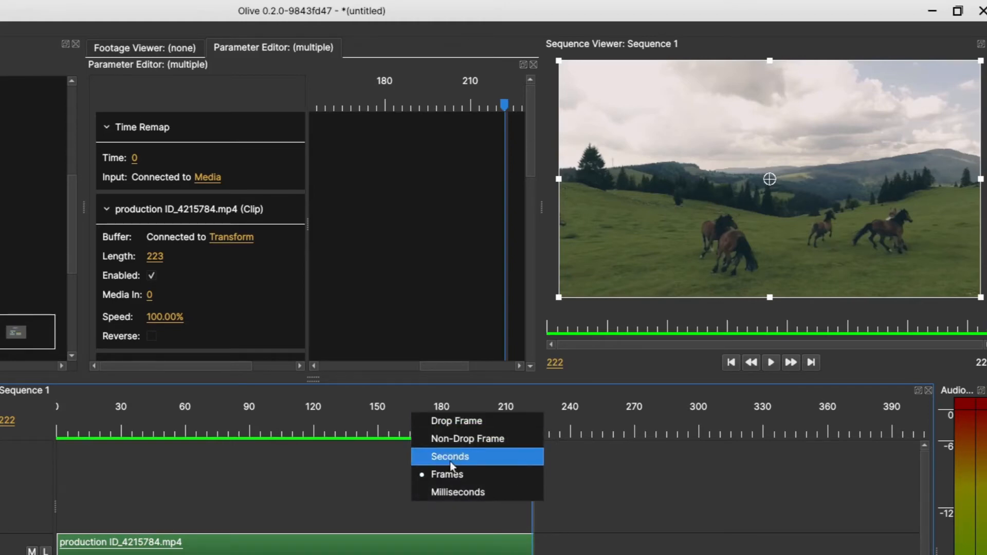
left_click(606, 524)
Return the playhead to frame 0 and enable keyframing for the Time Remap node's Time parameter.
left_click_drag(532, 465, 227, 480)
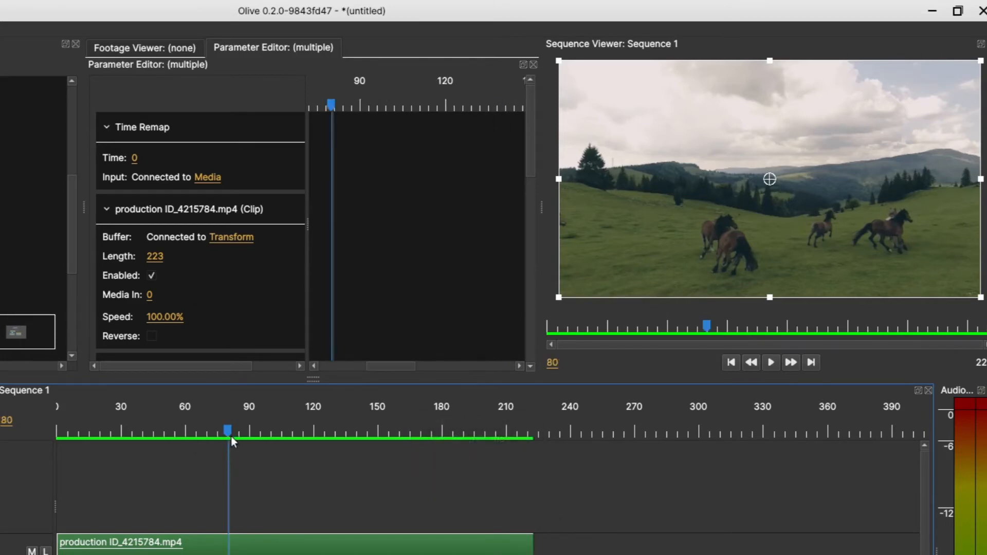
left_click_drag(234, 439, 44, 467)
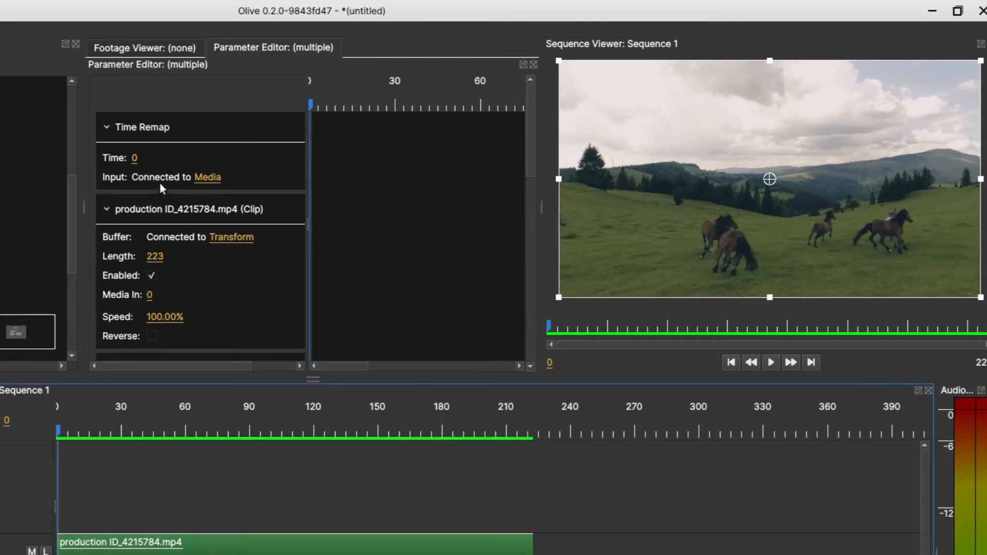
left_click_drag(306, 224, 362, 217)
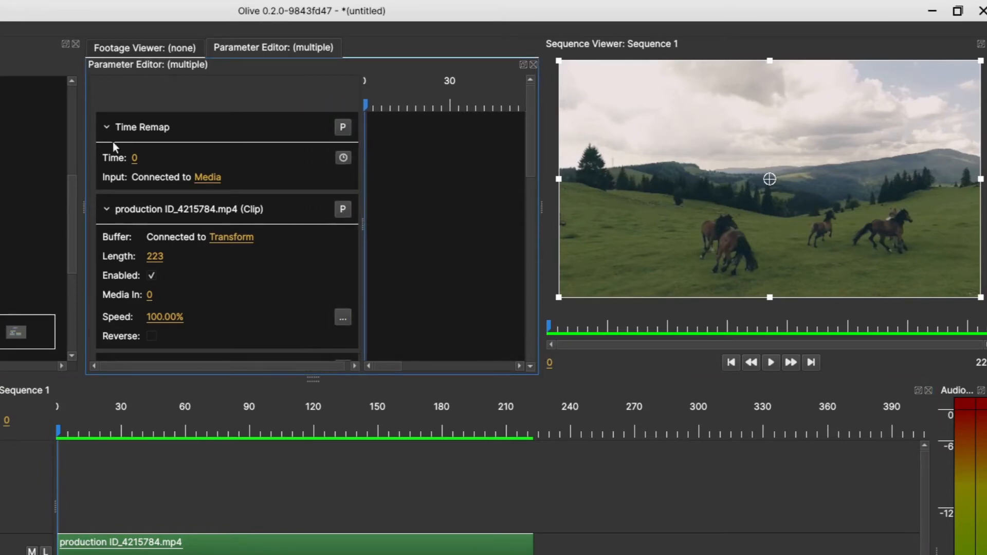
left_click(343, 157)
Add a Time keyframe to the Time Remap node at frame 222 and set its value to 222.
left_click_drag(61, 426, 536, 427)
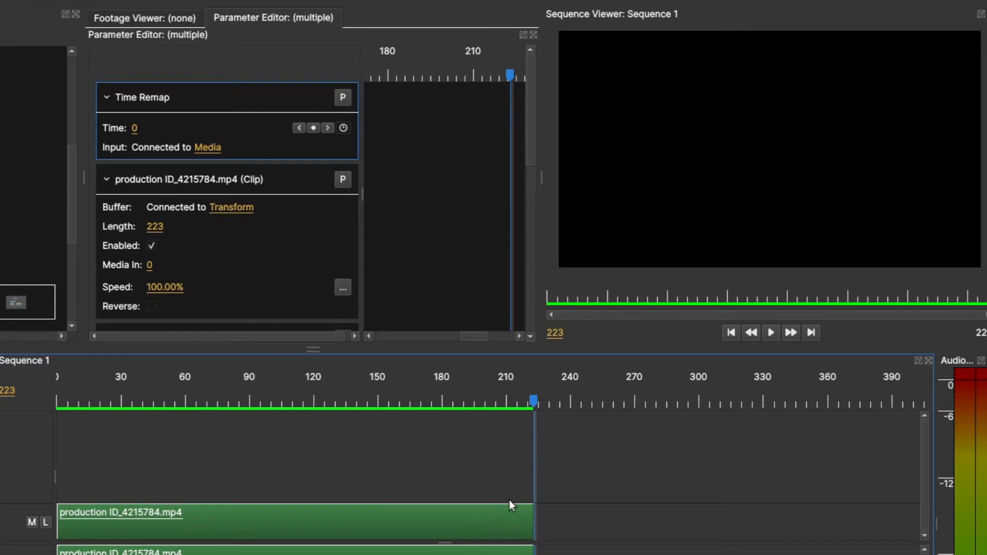
key("Left")
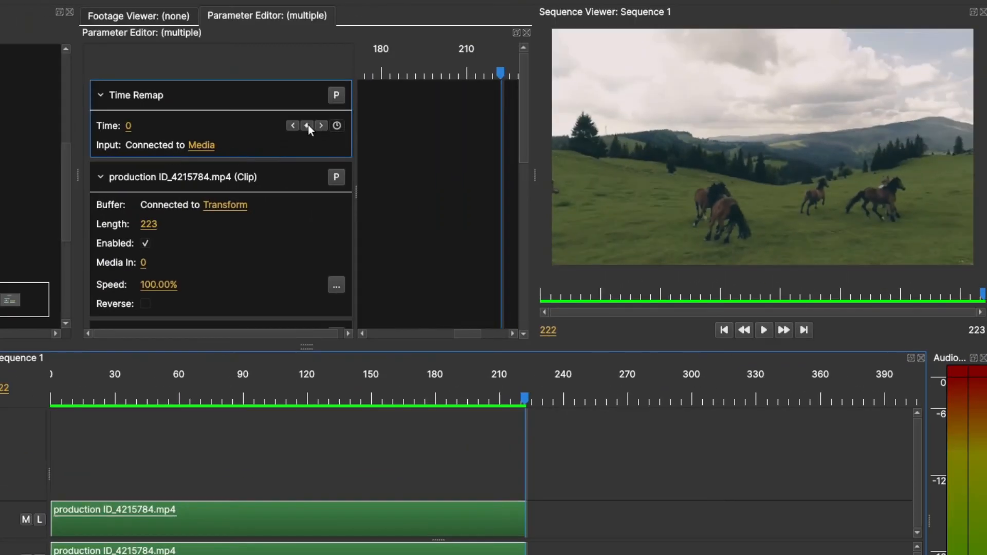
left_click(307, 125)
left_click(128, 125)
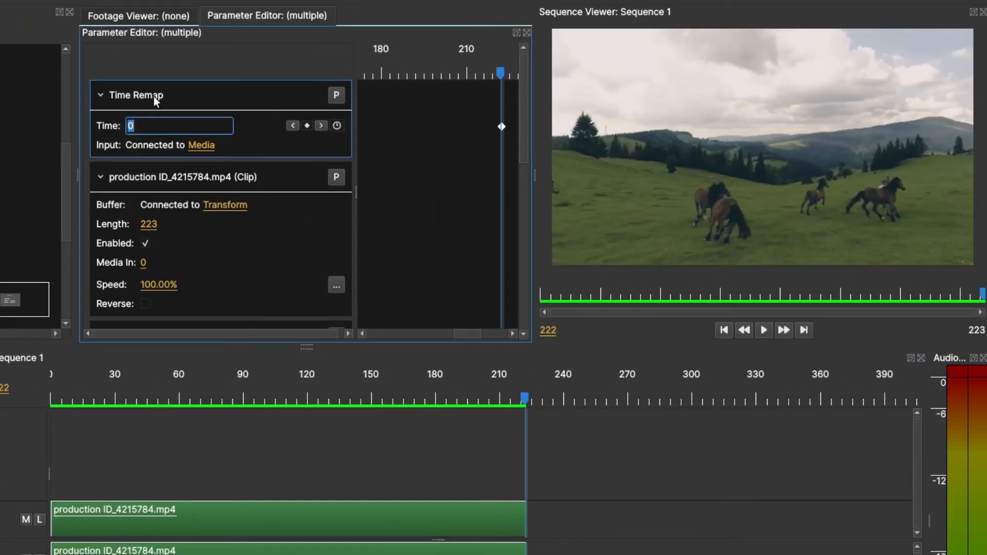
type("222")
key("Return")
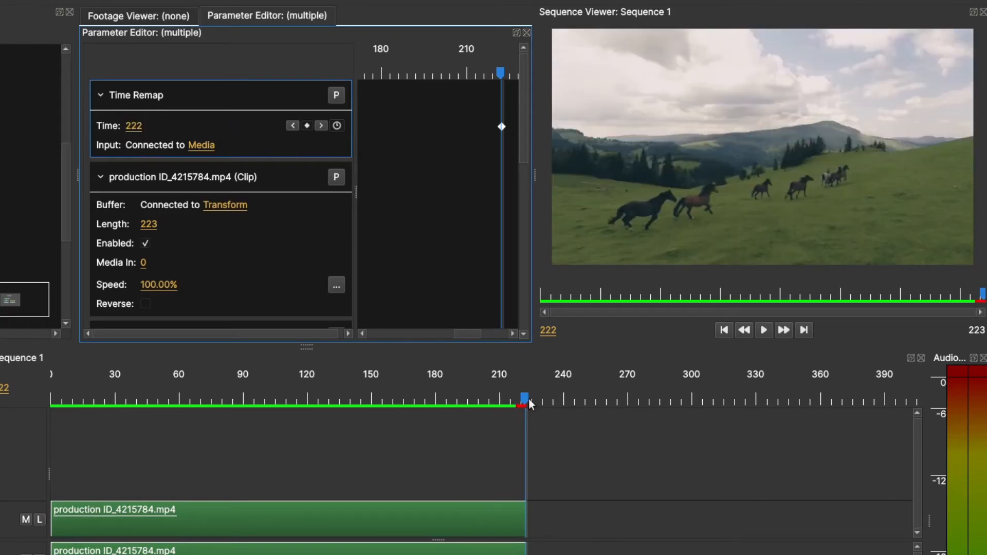
Play the sequence from frame 0 and scrub through its middle section to review the current playback speed.
left_click_drag(528, 400, 5, 447)
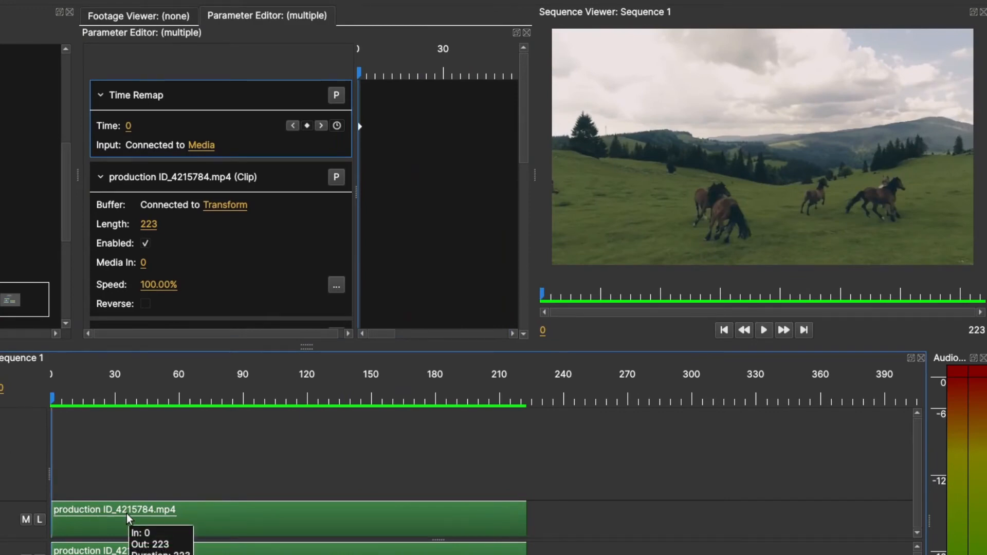
key("space")
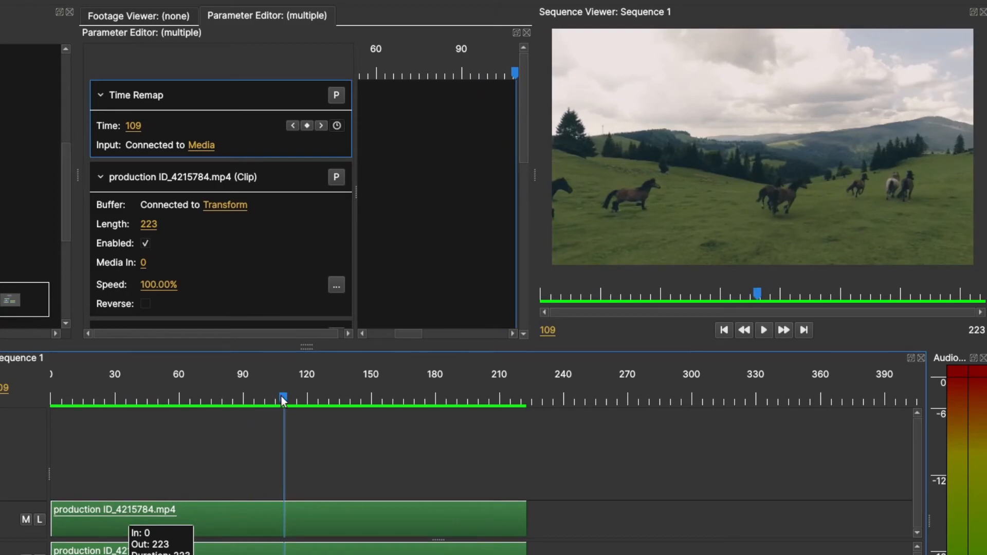
left_click_drag(282, 401, 324, 423)
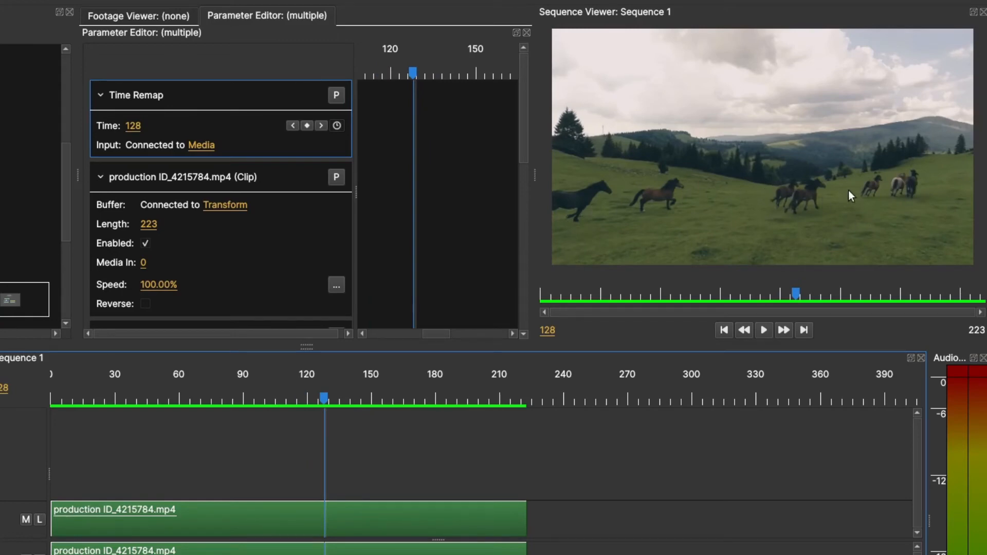
left_click_drag(322, 403, 344, 408)
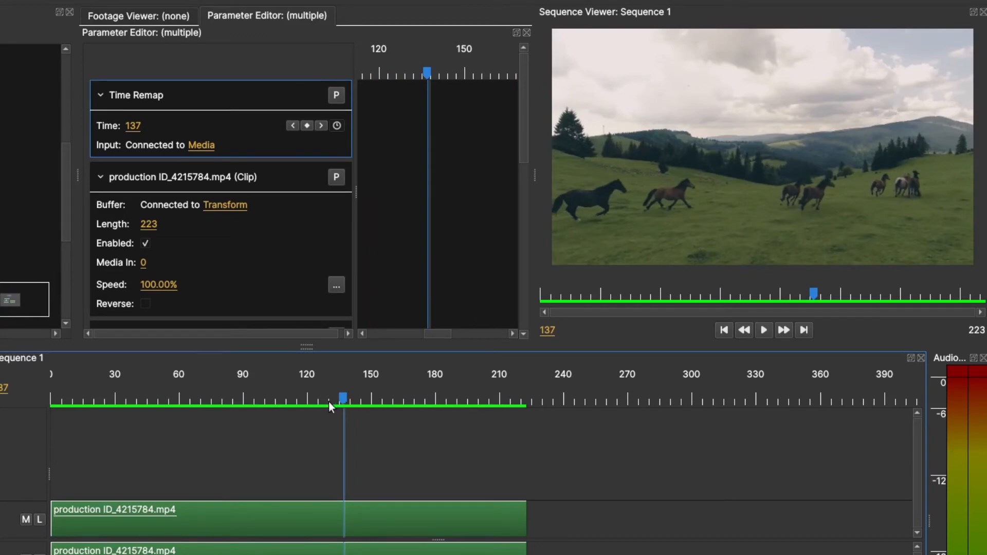
Place the playhead at frame 111 and add a Time keyframe to the Time Remap node there.
left_click_drag(328, 402, 291, 418)
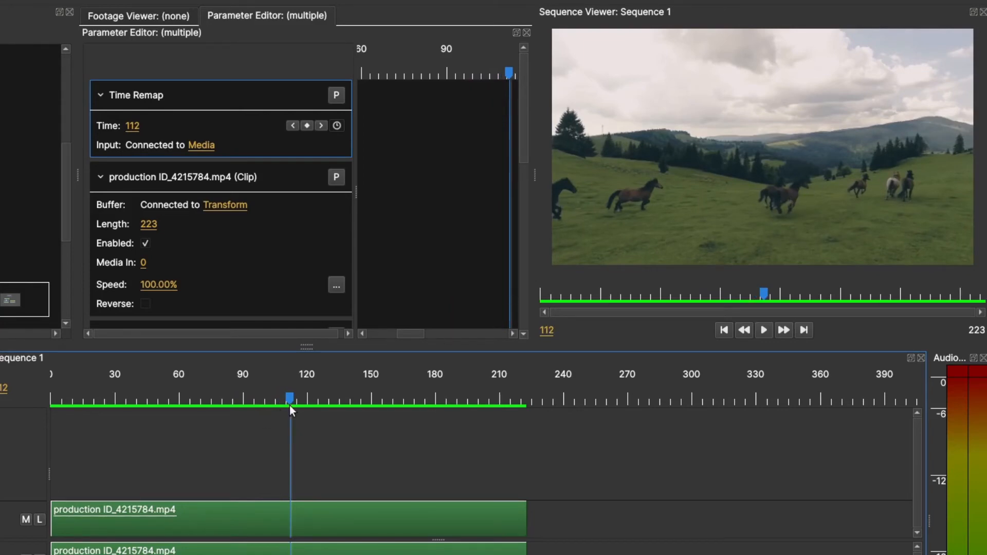
left_click_drag(288, 402, 288, 401)
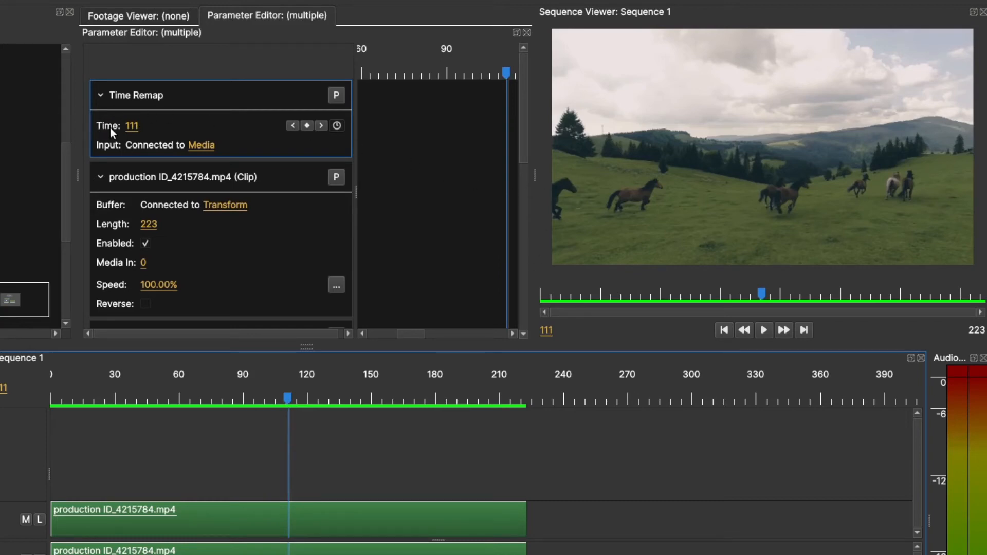
left_click(306, 125)
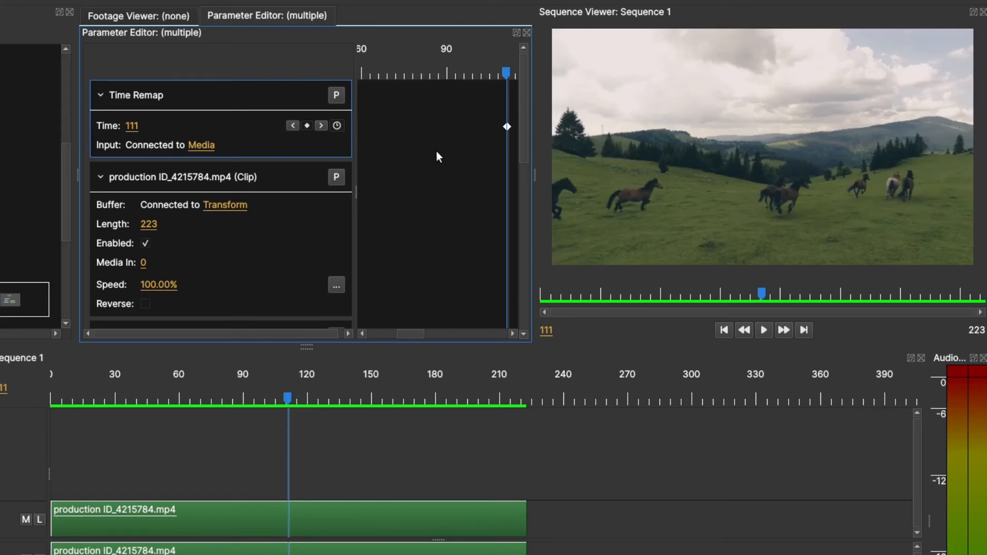
Add a Time keyframe with value 220 at frame 191 and move it earlier, about midway between the keyframes at frames 111 and 222.
scroll(382, 164, "down", 3)
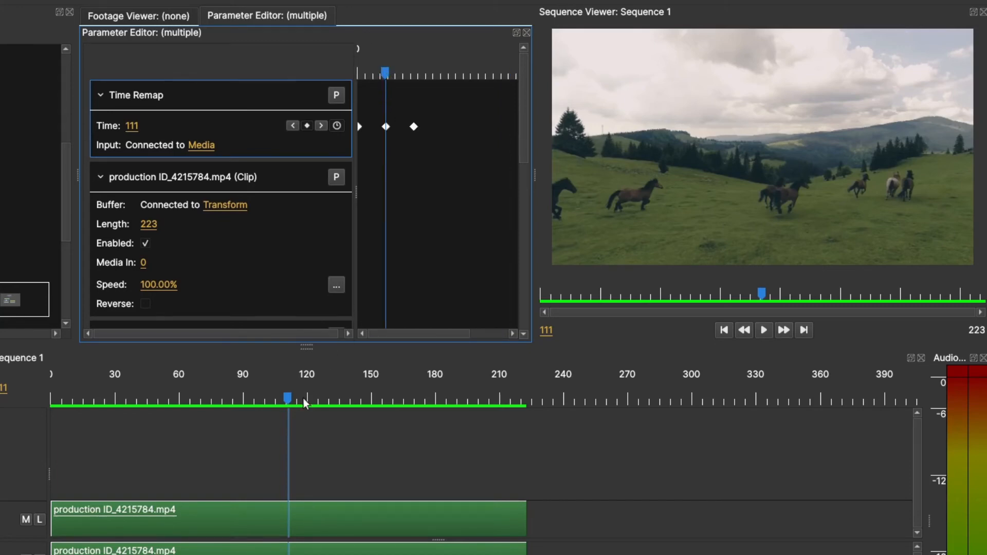
left_click_drag(289, 400, 458, 406)
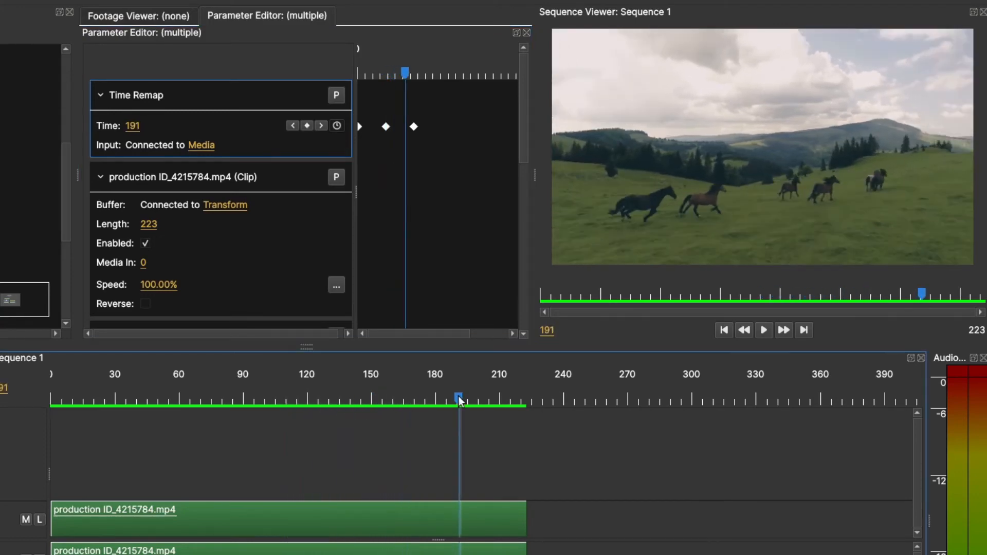
left_click(308, 125)
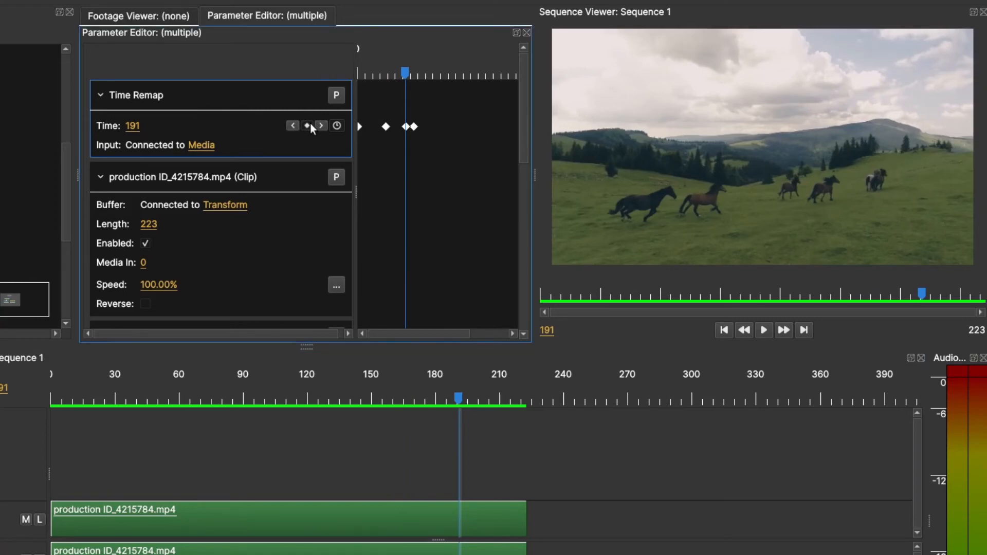
left_click(133, 126)
type("2")
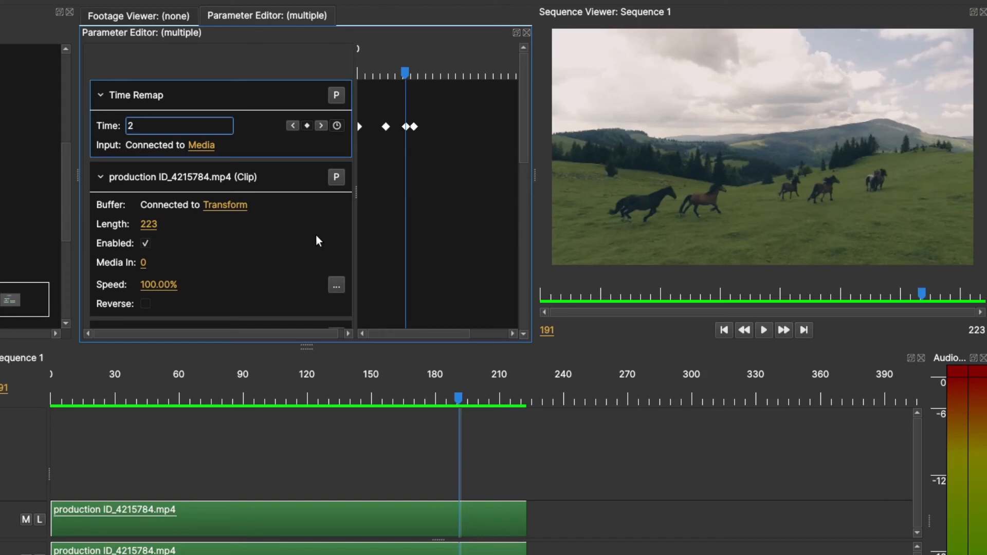
type("20")
key("Return")
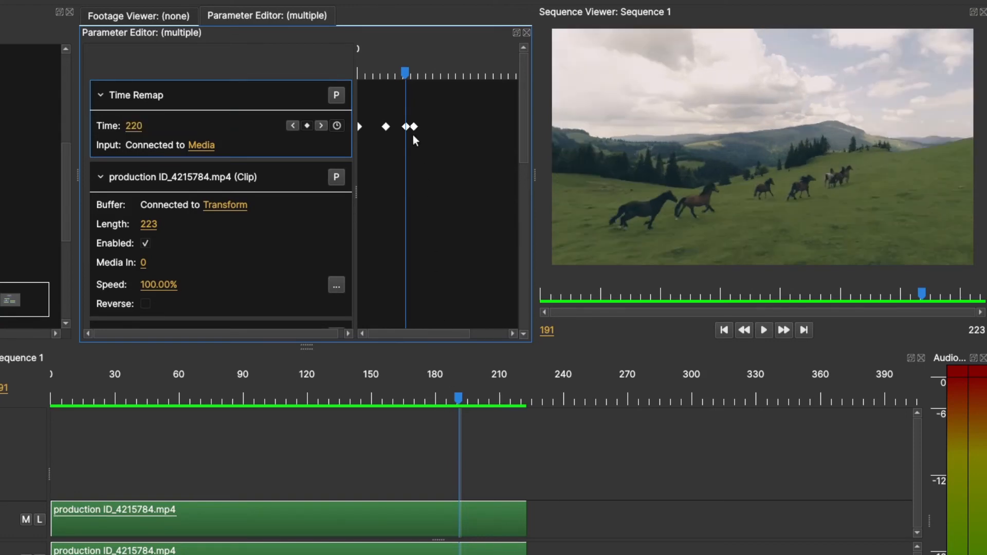
left_click_drag(406, 128, 393, 131)
Play the remapped sequence from frame 69 and scrub around the keyframe at frame 111 to check the speed change.
left_click(285, 400)
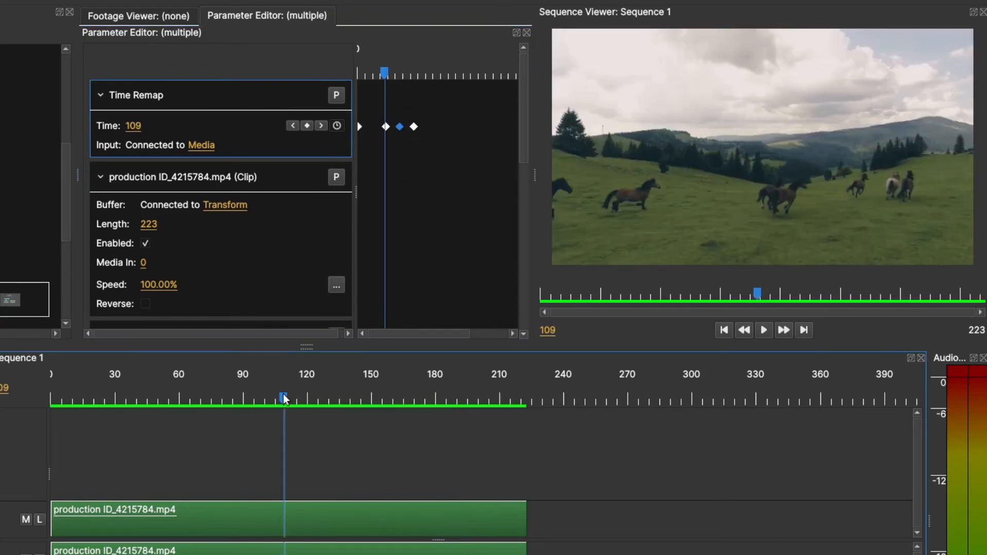
left_click(198, 395)
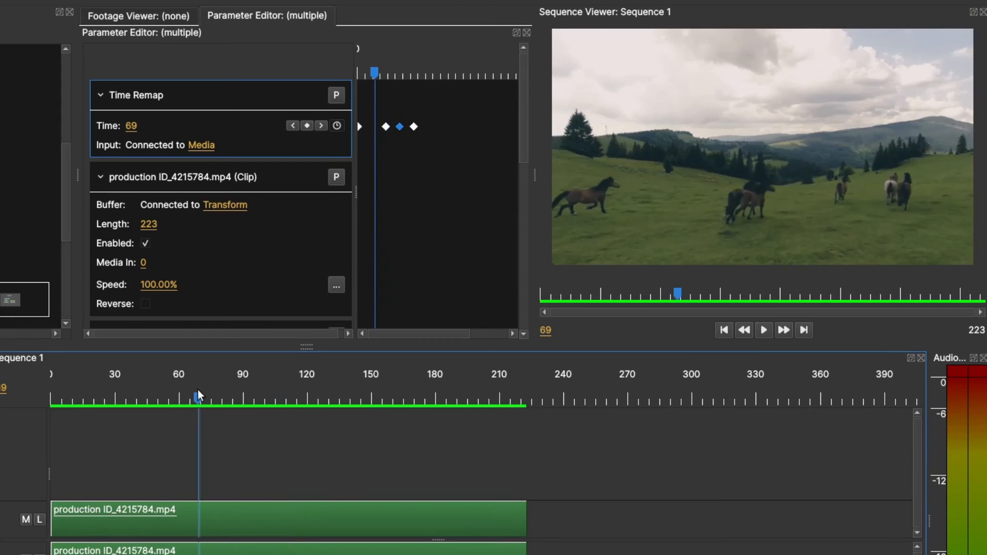
key("space")
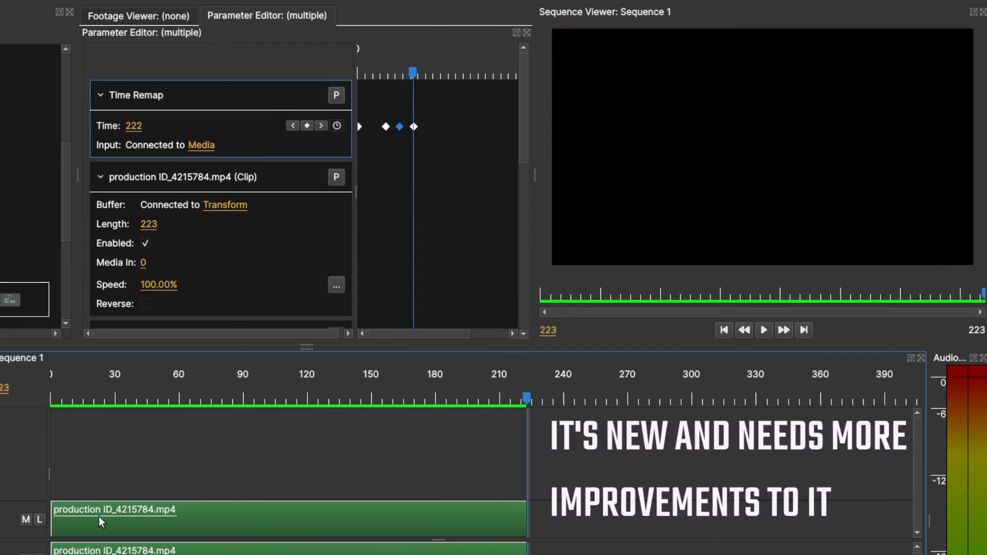
key("space")
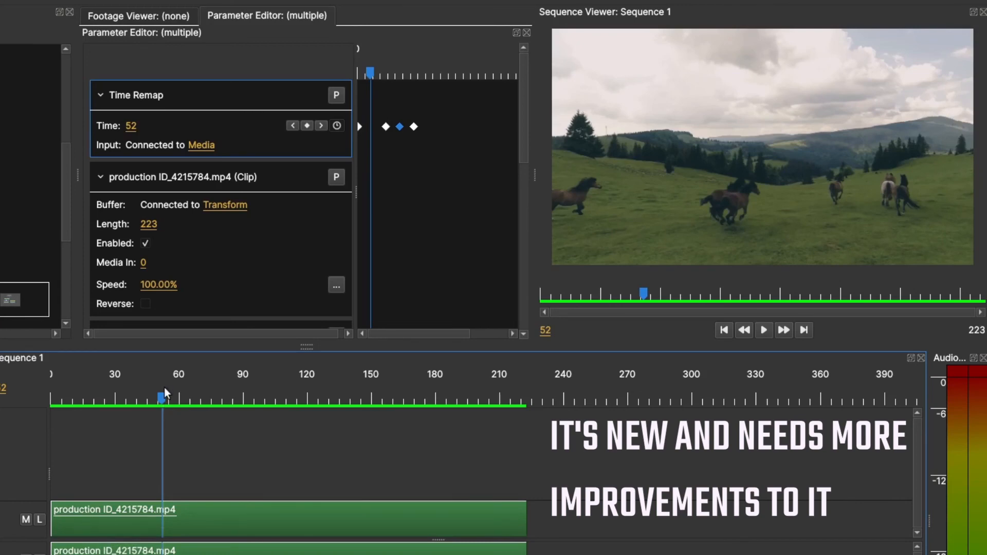
left_click_drag(160, 399, 309, 455)
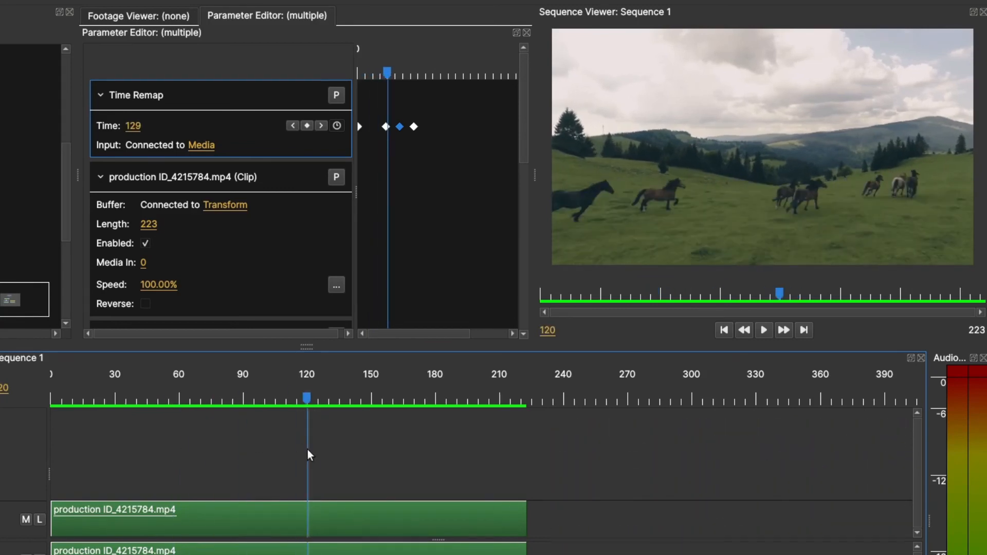
left_click_drag(307, 450, 279, 460)
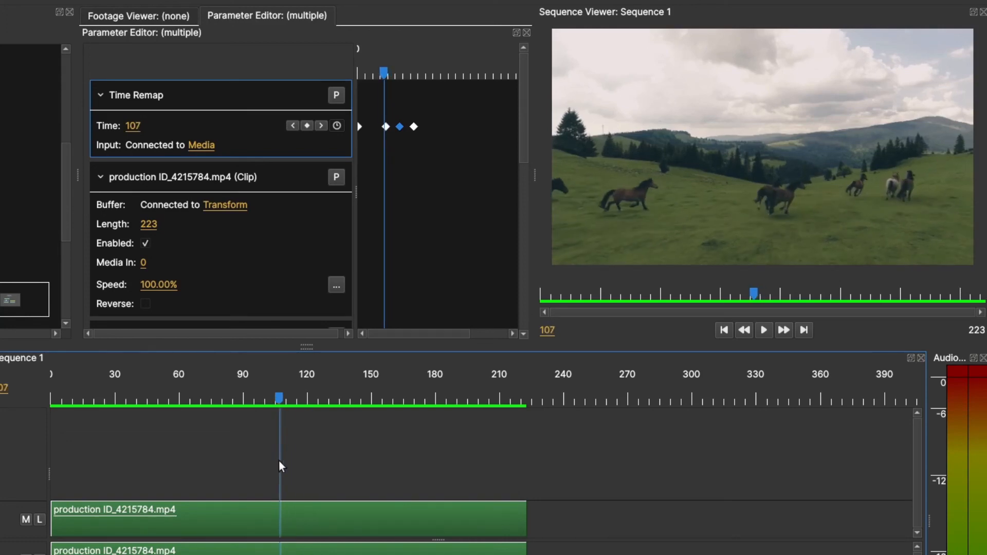